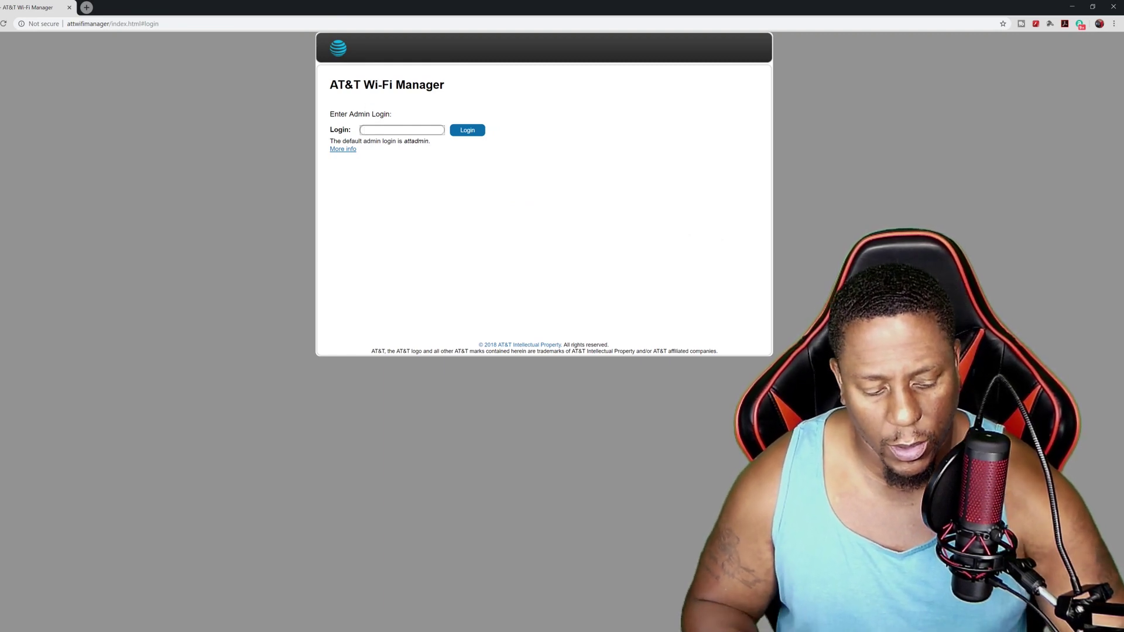
- Log in with the admin password, set Max Wi-Fi devices to 10, and keep the 5GHz band
text(a)
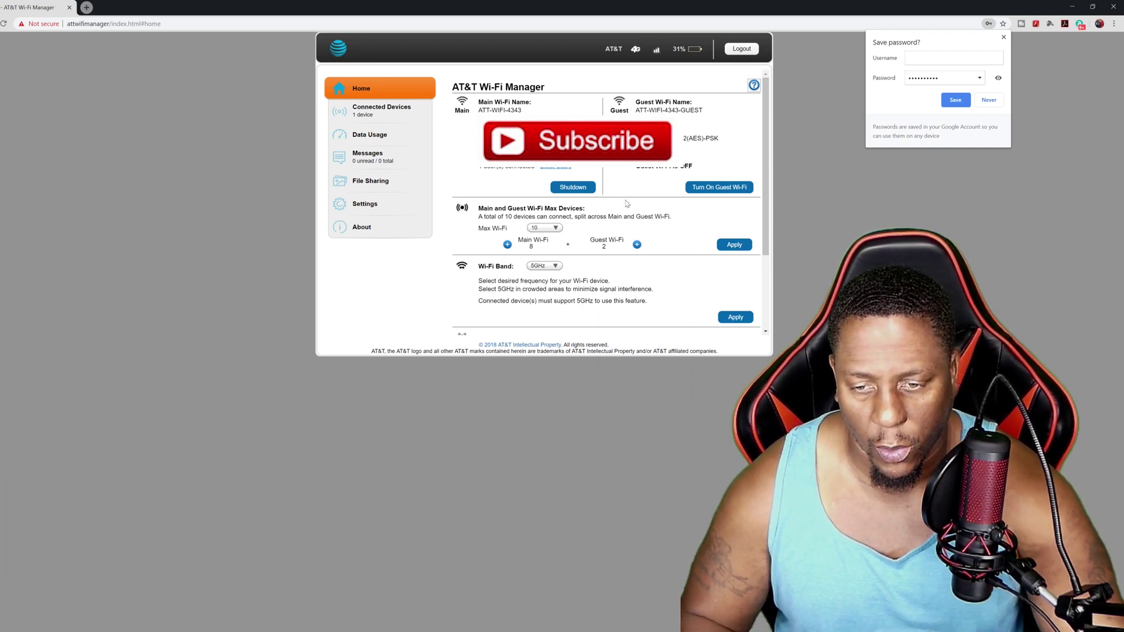
click(544, 227)
click(548, 309)
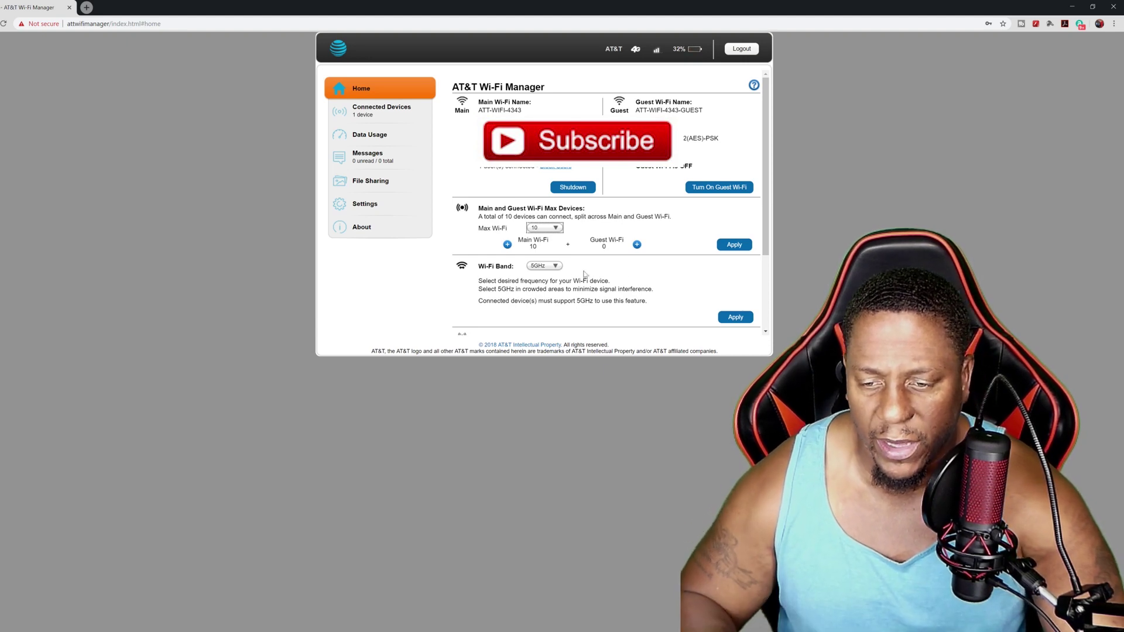
click(548, 268)
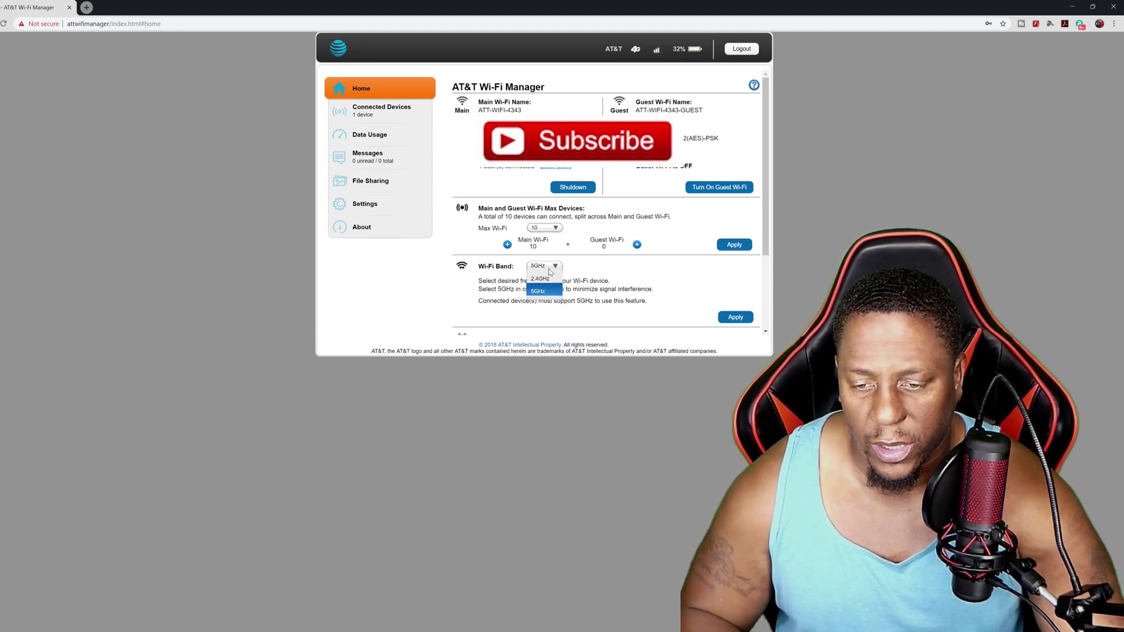
click(549, 270)
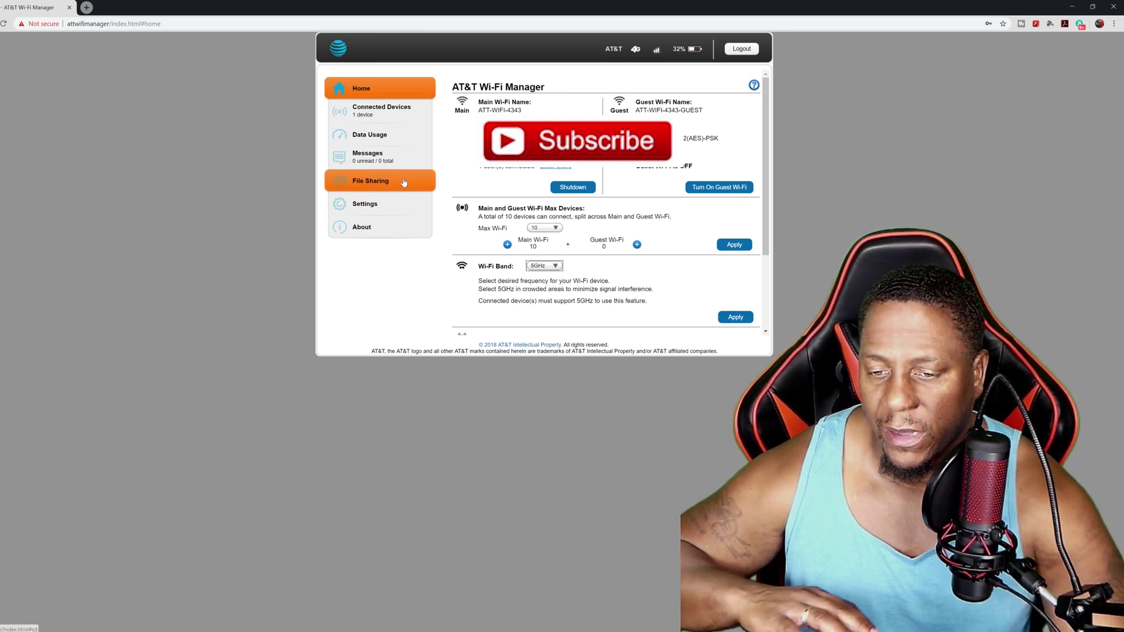
- Browse the Wi-Fi, Advanced Settings, Firewall and Advanced pages, ending on the Network tab's connection options
click(380, 203)
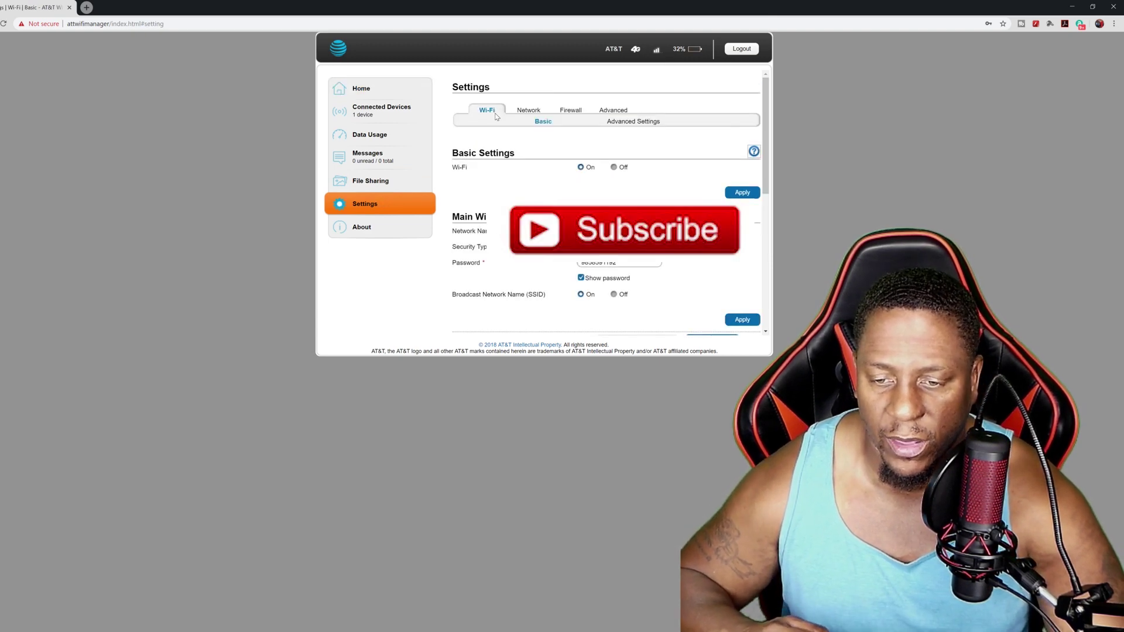
scroll(615, 276, down, 5)
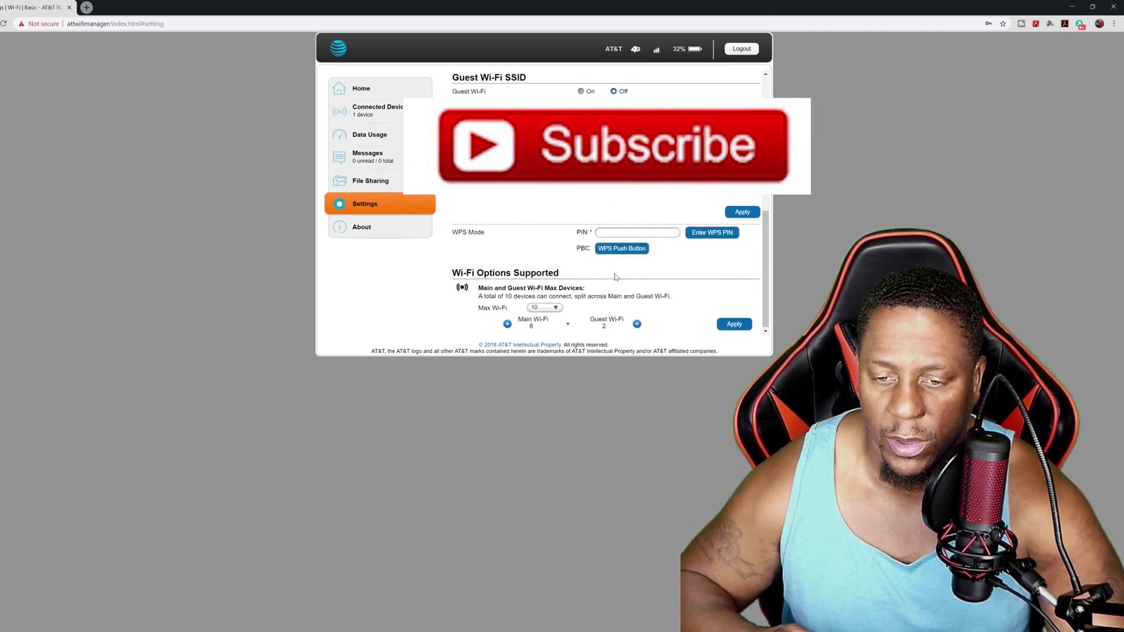
scroll(615, 276, up, 6)
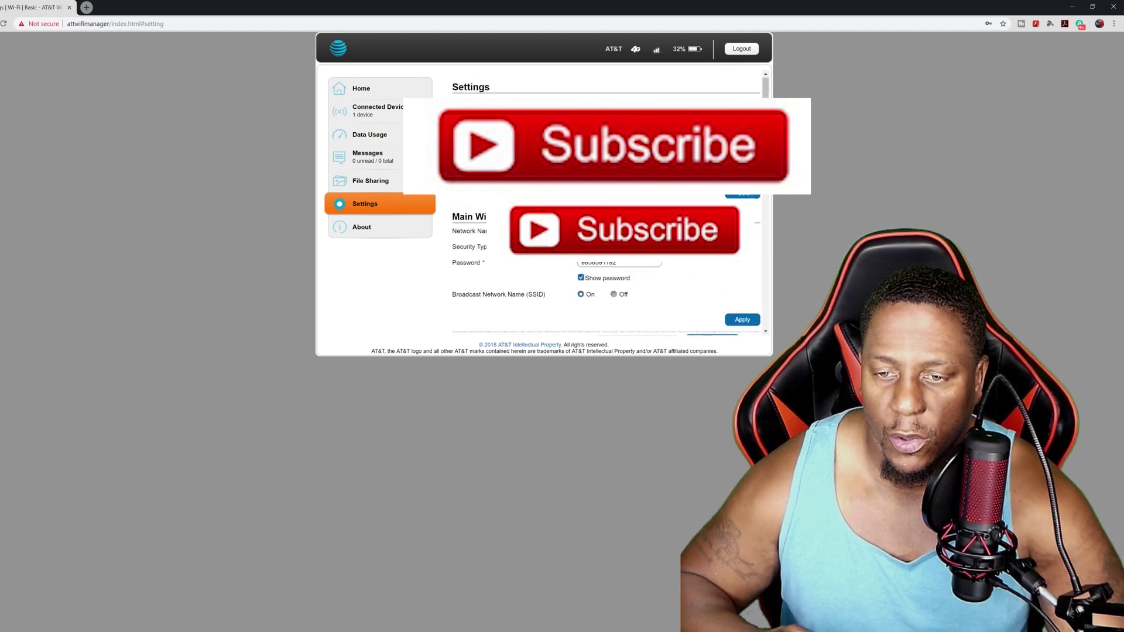
click(635, 121)
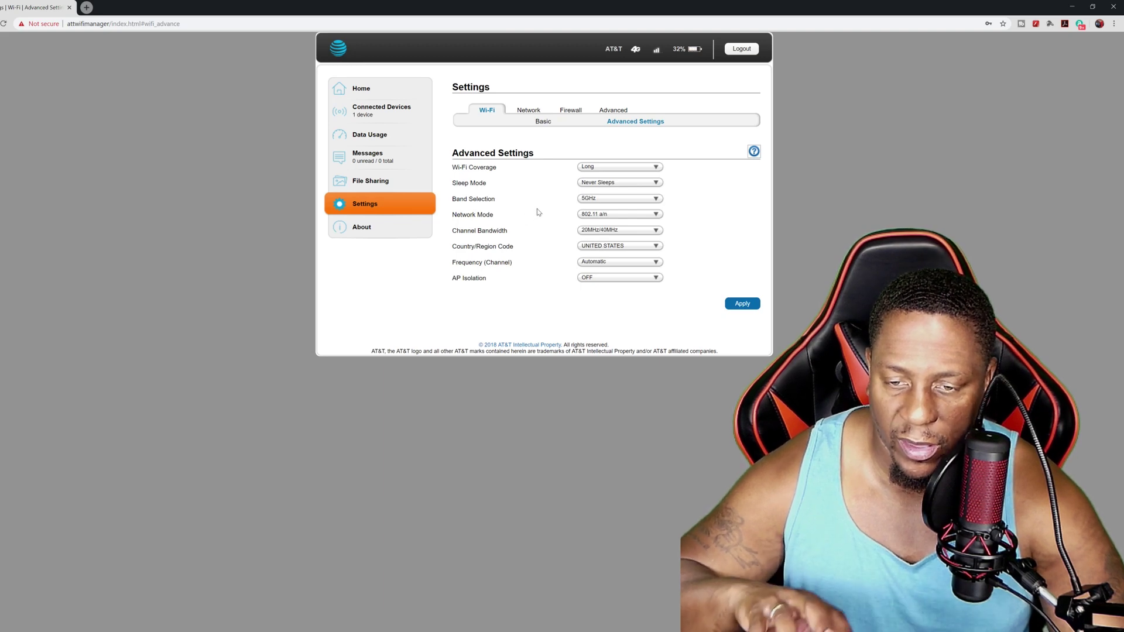
click(570, 110)
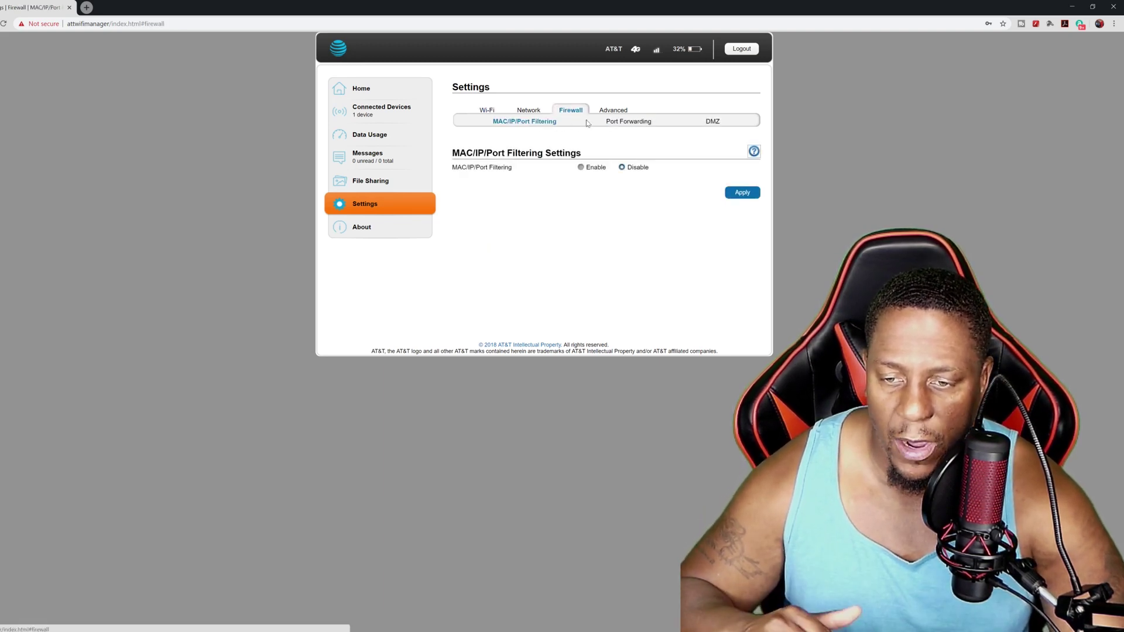
click(612, 110)
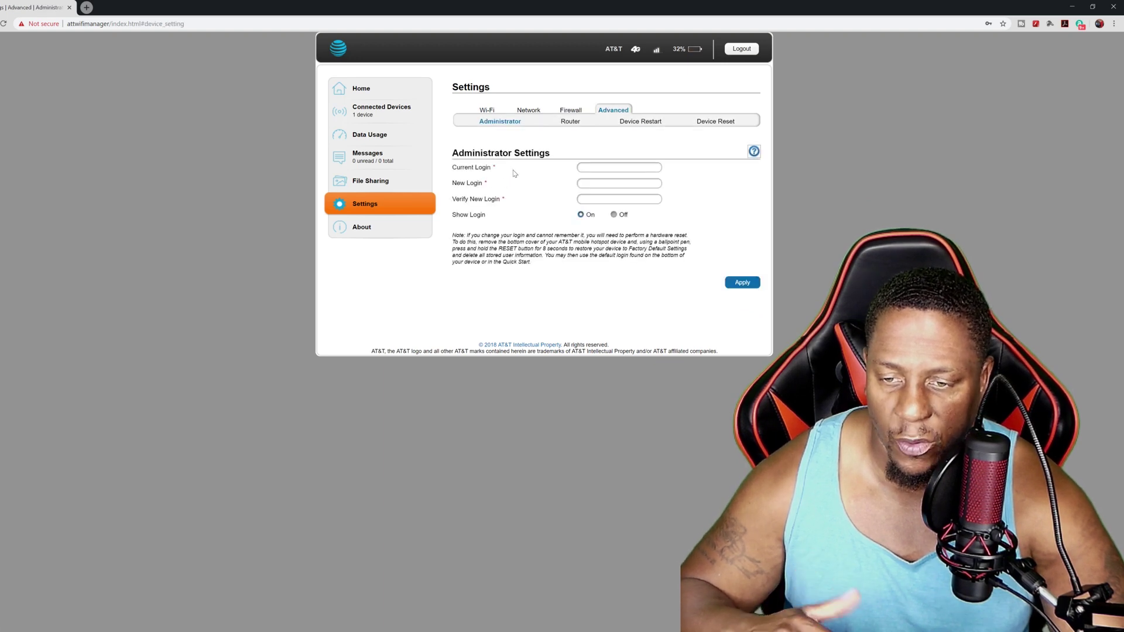
click(535, 113)
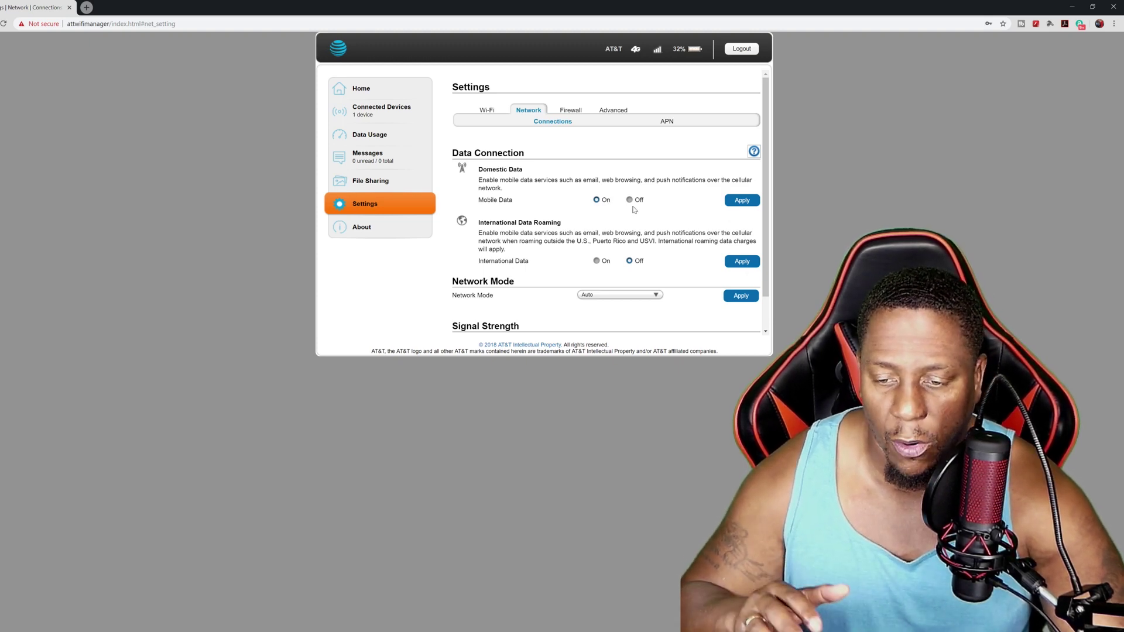
scroll(634, 209, down, 1)
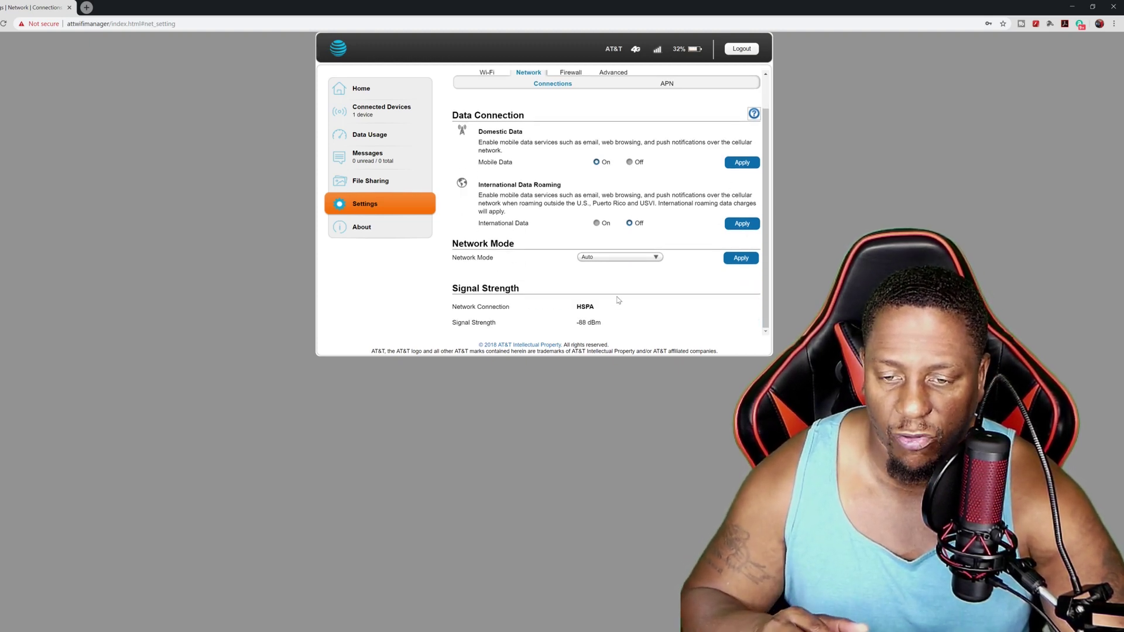
scroll(618, 299, up, 1)
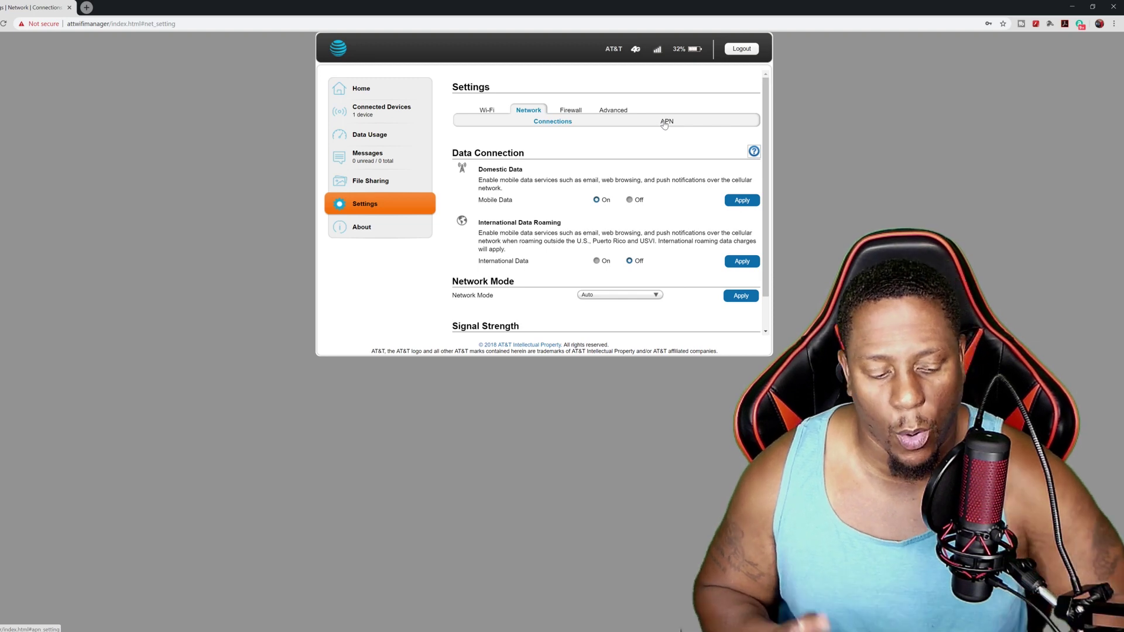
- Go to the APN settings under Network and add a new, blank manual APN profile
click(664, 123)
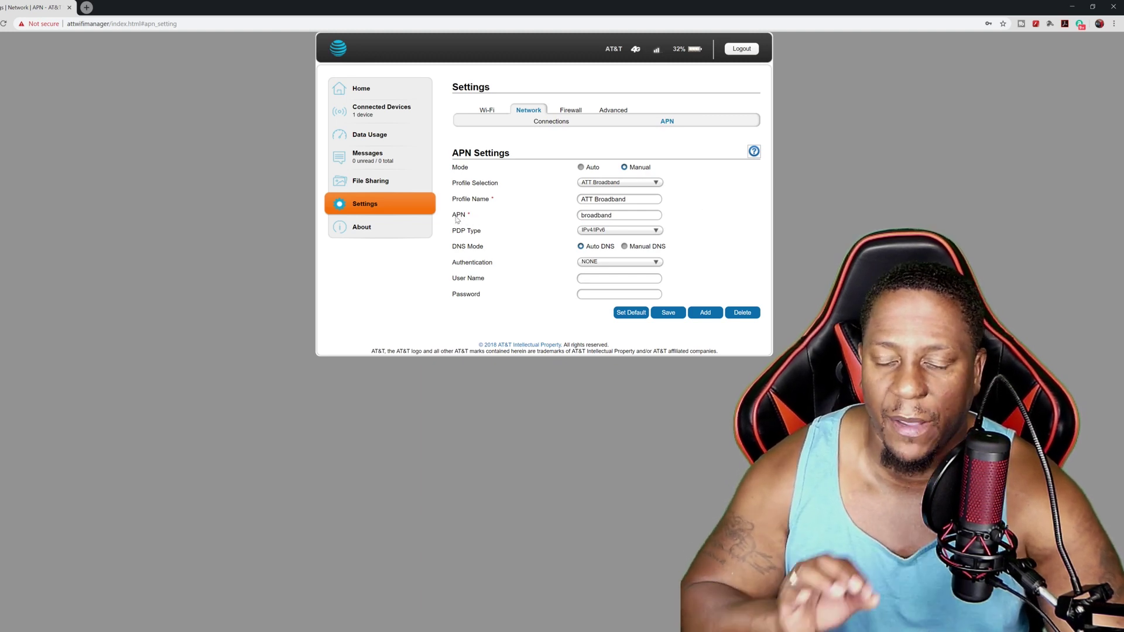
click(704, 314)
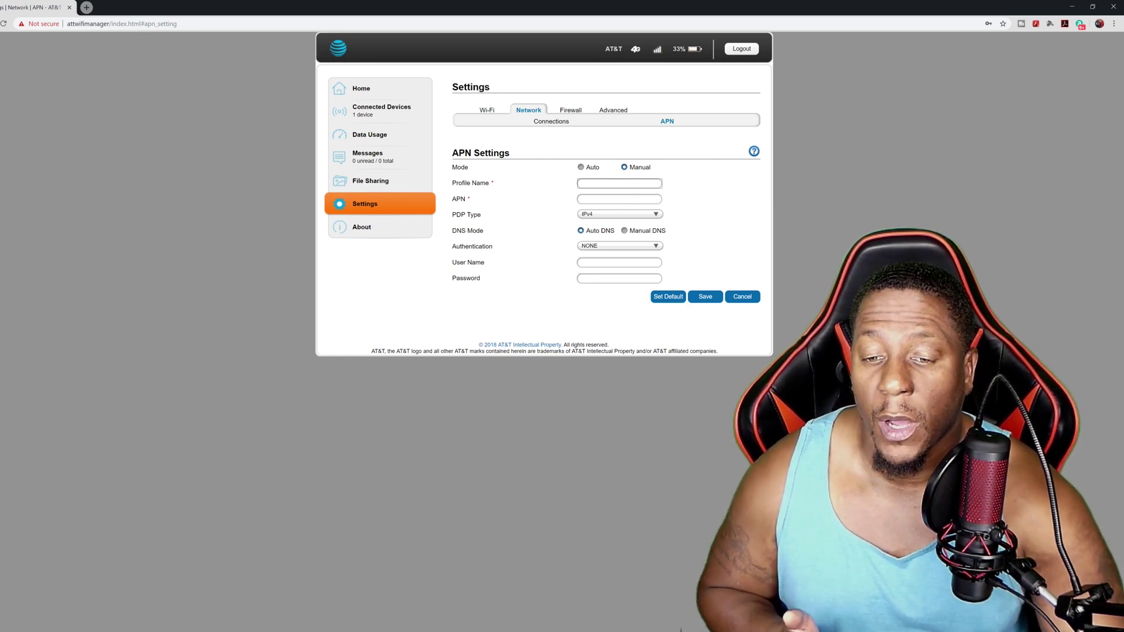
- Enter trial profile name 'att' and APN 'nexgen', then erase both fields
text(att)
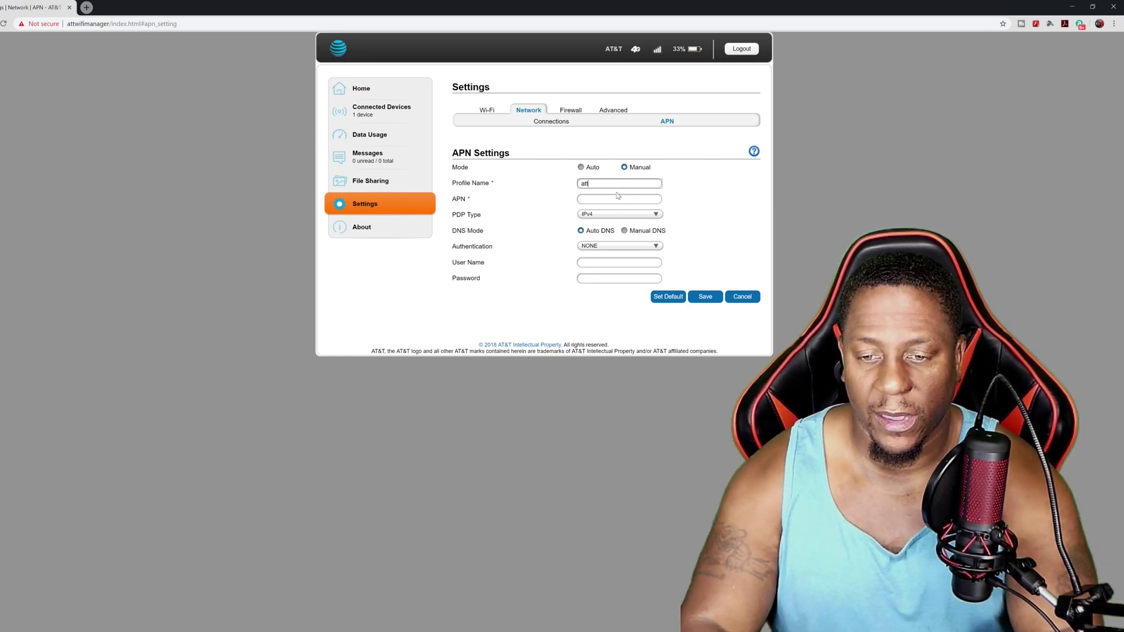
key(Tab)
text(nexgen)
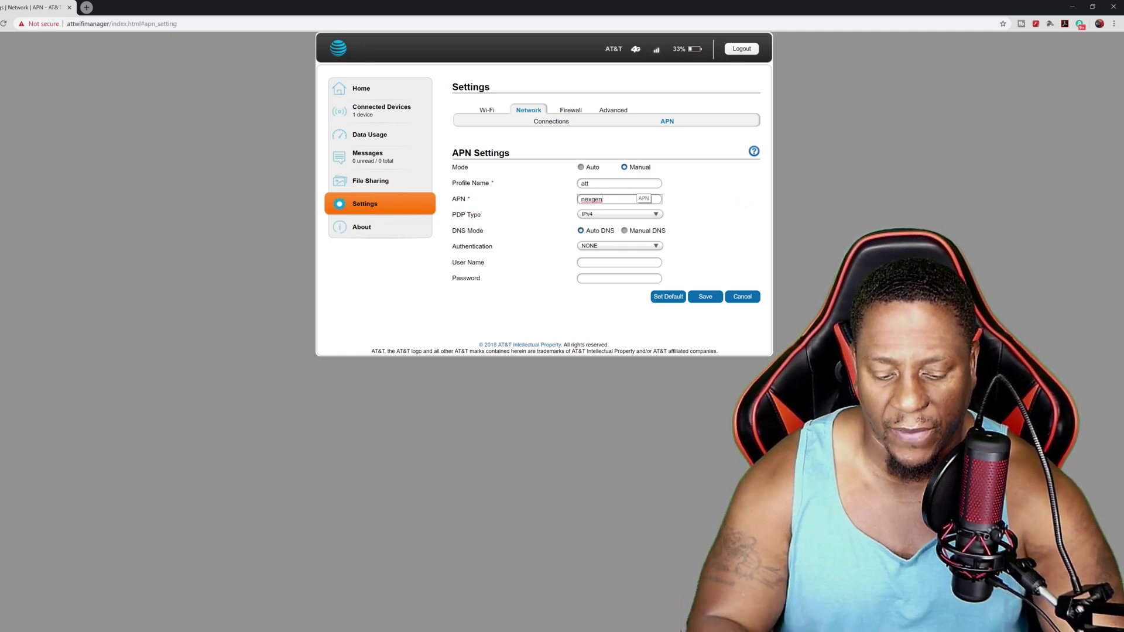
key(BackSpace)
key(BackSpace)
key(BackSpace)
key(BackSpace)
key(BackSpace)
key(BackSpace)
click(615, 184)
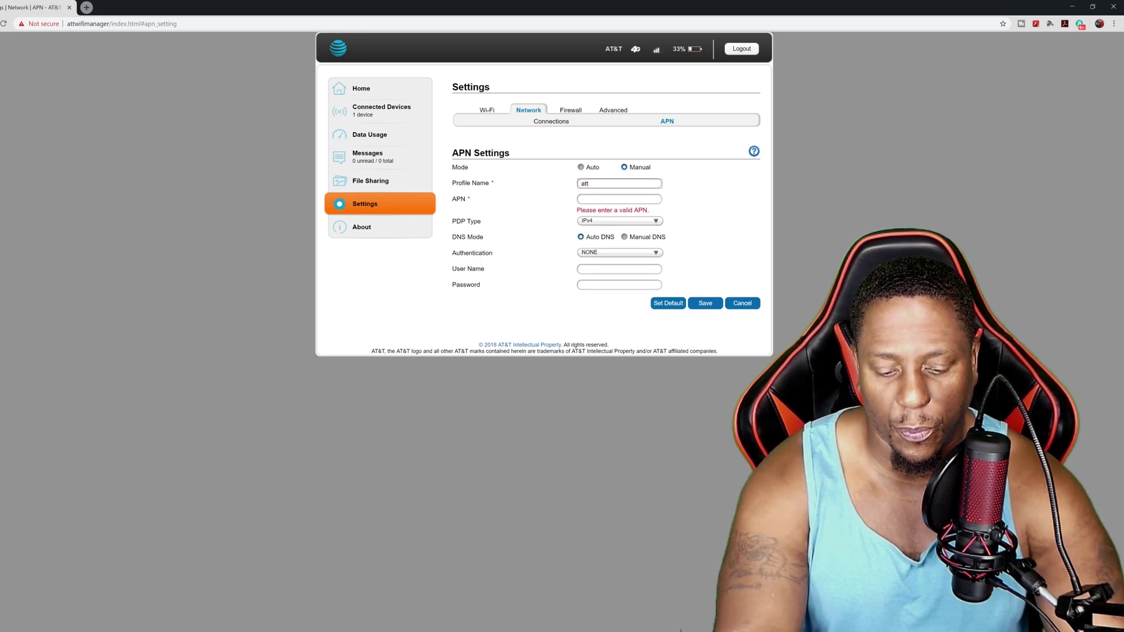
key(BackSpace)
key(BackSpace)
key(BackSpace)
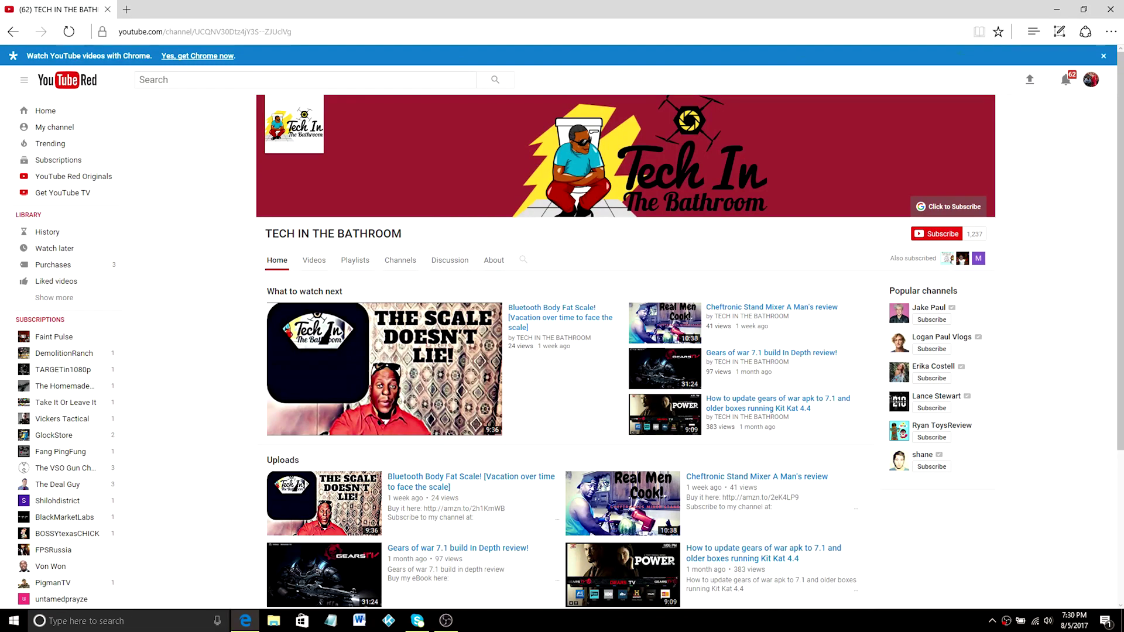
- Subscribe to TECH IN THE BATHROOM and show the channel's notification preferences
click(936, 233)
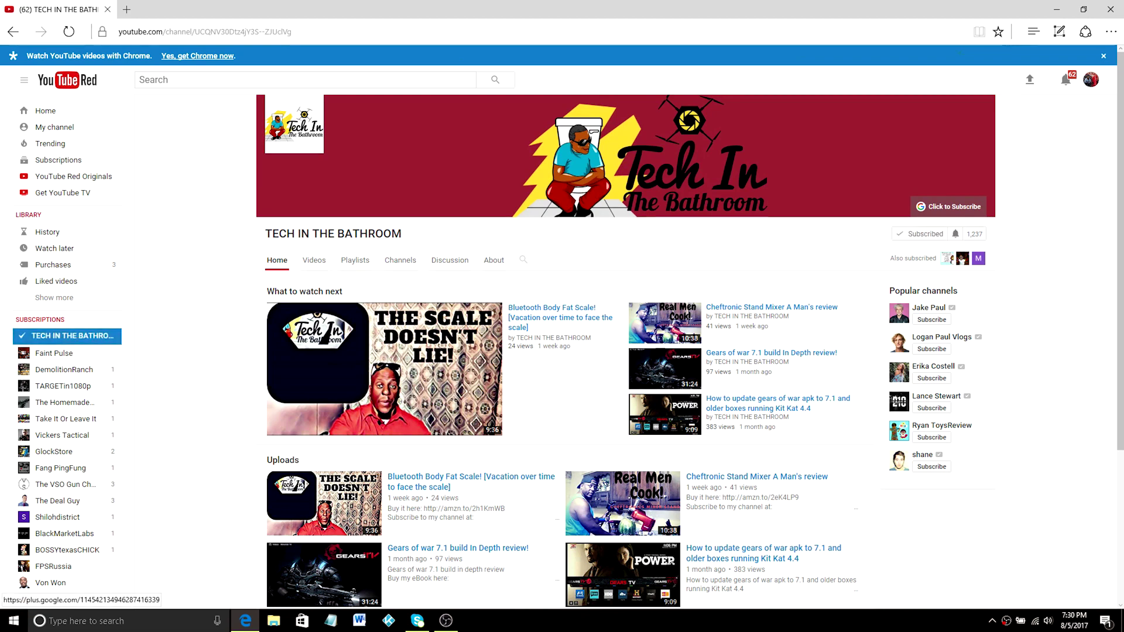
click(956, 234)
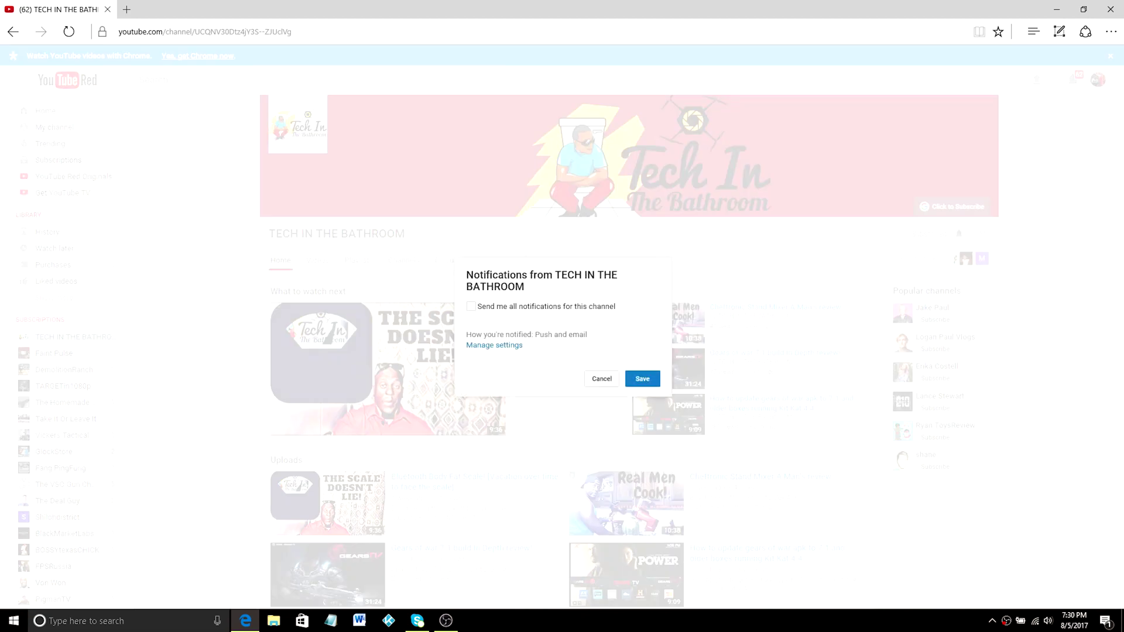